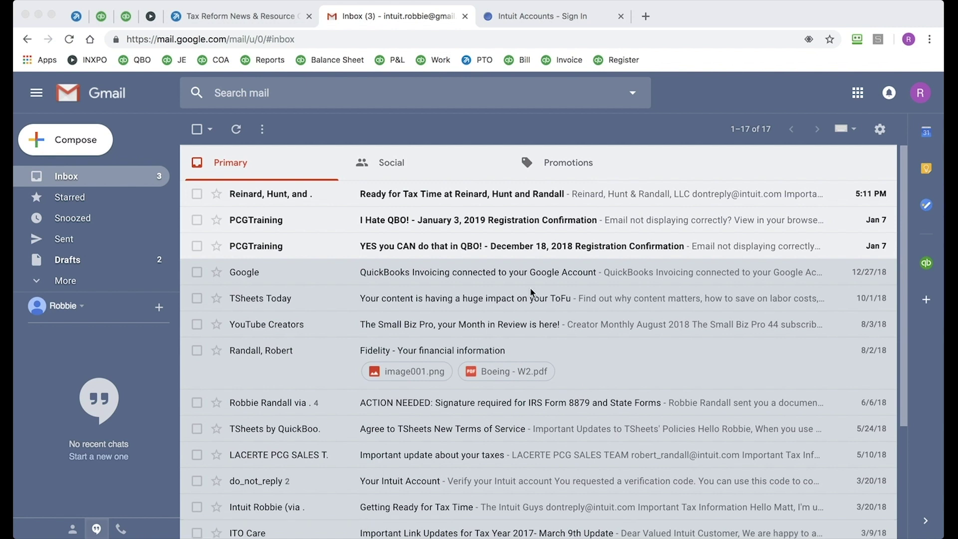
Step: Open the Ready for Tax Time invitation email and accept the Intuit Link invitation
{"action": "left_click", "coordinate": [395, 202]}
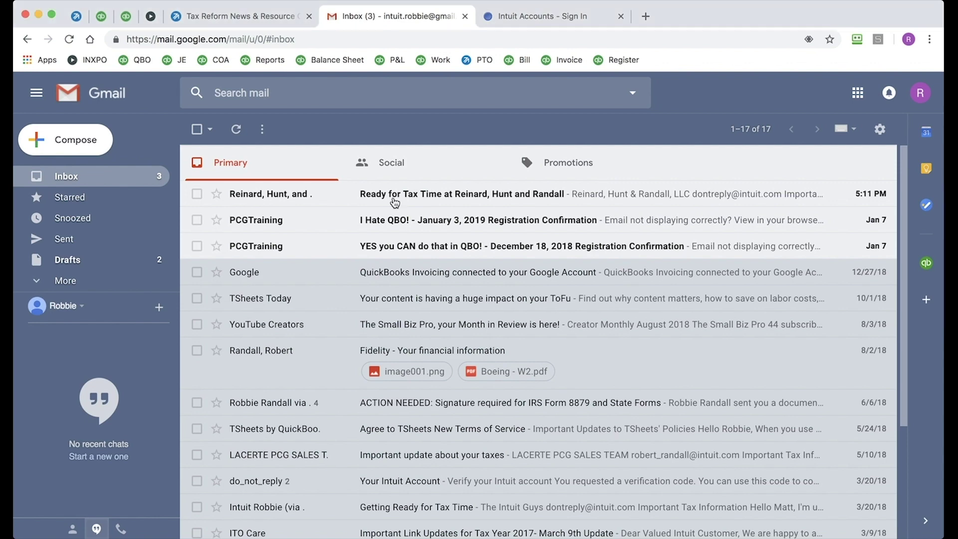
{"action": "left_click", "coordinate": [395, 202]}
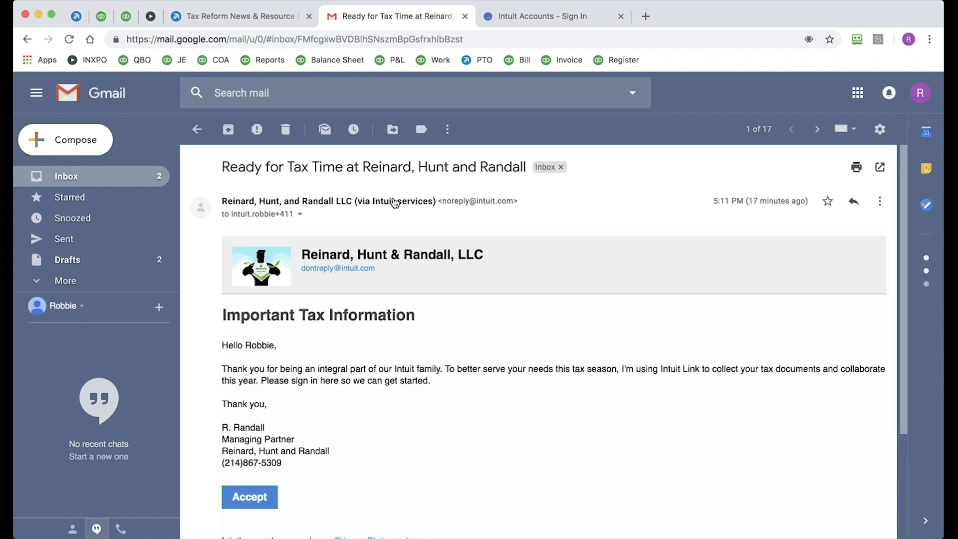
{"action": "scroll", "coordinate": [394, 202], "scroll_direction": "down", "scroll_amount": 3}
{"action": "scroll", "coordinate": [394, 197], "scroll_direction": "down", "scroll_amount": 1}
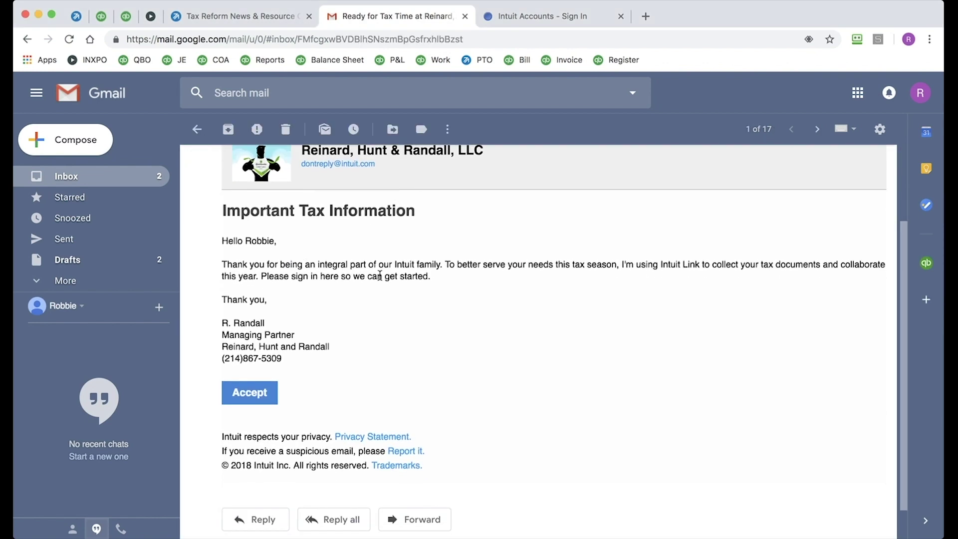
{"action": "left_click", "coordinate": [251, 394]}
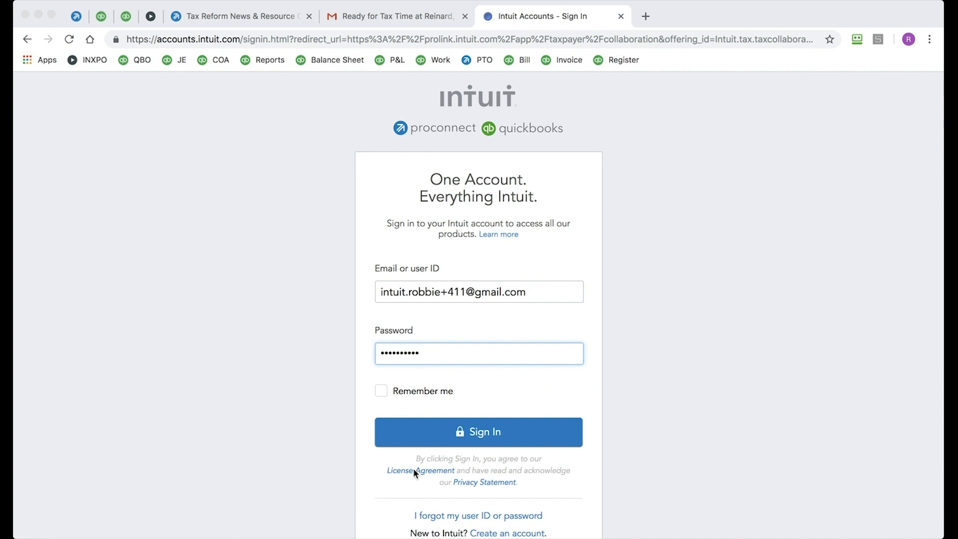
Step: Sign in to Intuit Accounts with the prefilled user ID and password
{"action": "left_click", "coordinate": [490, 437]}
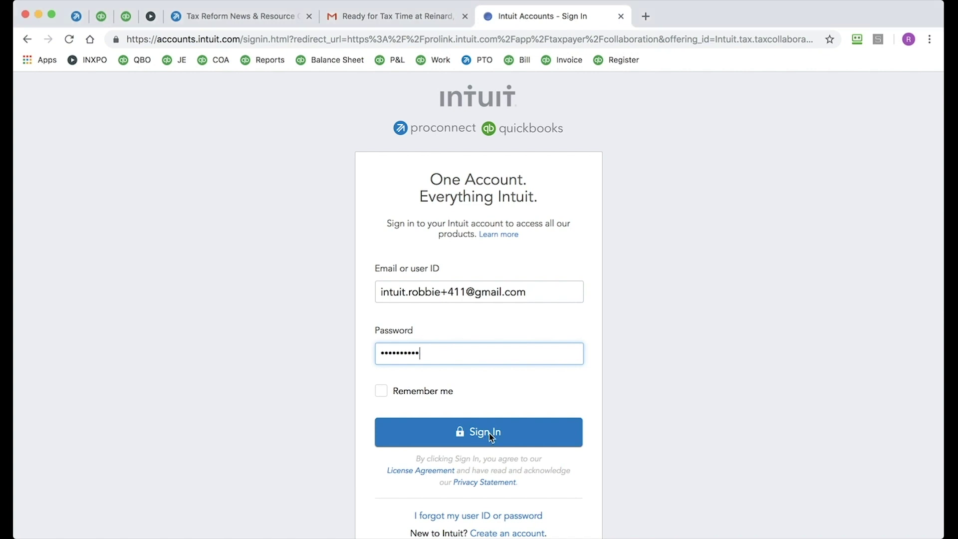
{"action": "left_click", "coordinate": [490, 437]}
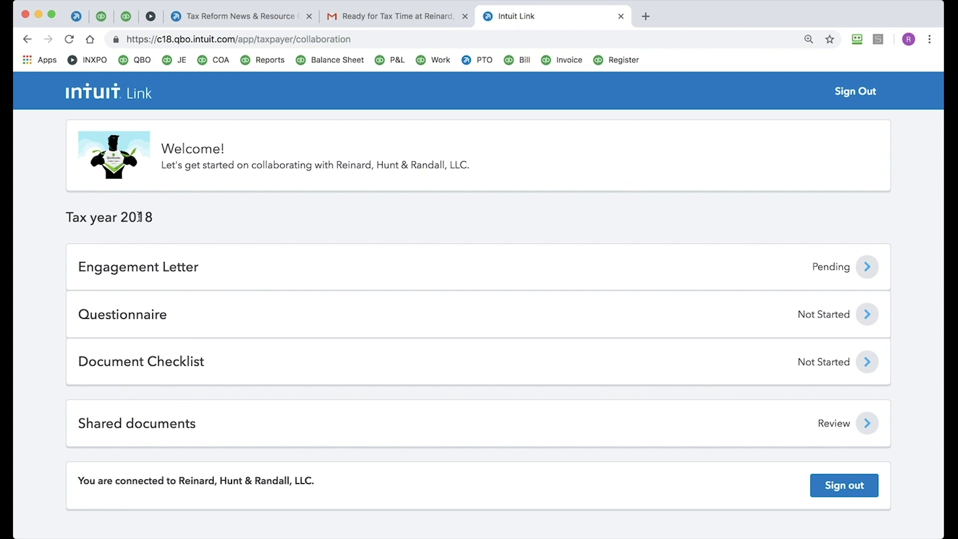
Step: Review the Tax year 2018 dashboard items and open the Engagement Letter
{"action": "scroll", "coordinate": [155, 218], "scroll_direction": "down", "scroll_amount": 1}
{"action": "left_click", "coordinate": [868, 267]}
Step: Sign the engagement letter with the taxpayer's full name, accept it, and finish
{"action": "scroll", "coordinate": [295, 344], "scroll_direction": "down", "scroll_amount": 5}
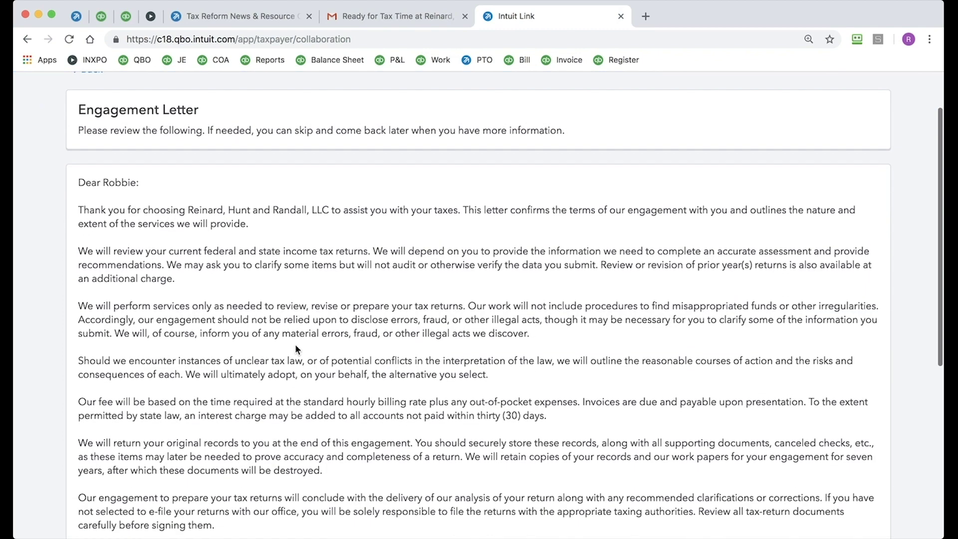
{"action": "scroll", "coordinate": [296, 347], "scroll_direction": "down", "scroll_amount": 1}
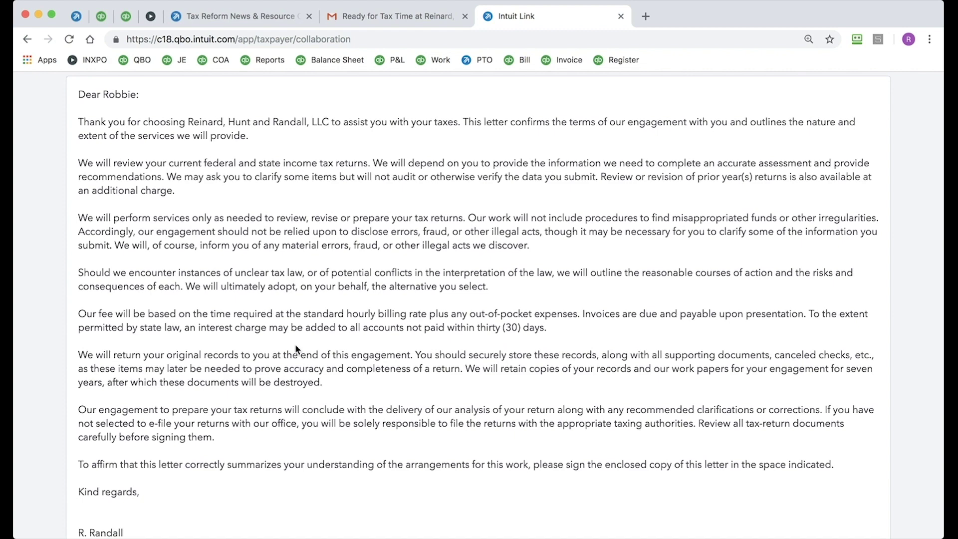
{"action": "scroll", "coordinate": [296, 348], "scroll_direction": "down", "scroll_amount": 9}
{"action": "left_click", "coordinate": [202, 412]}
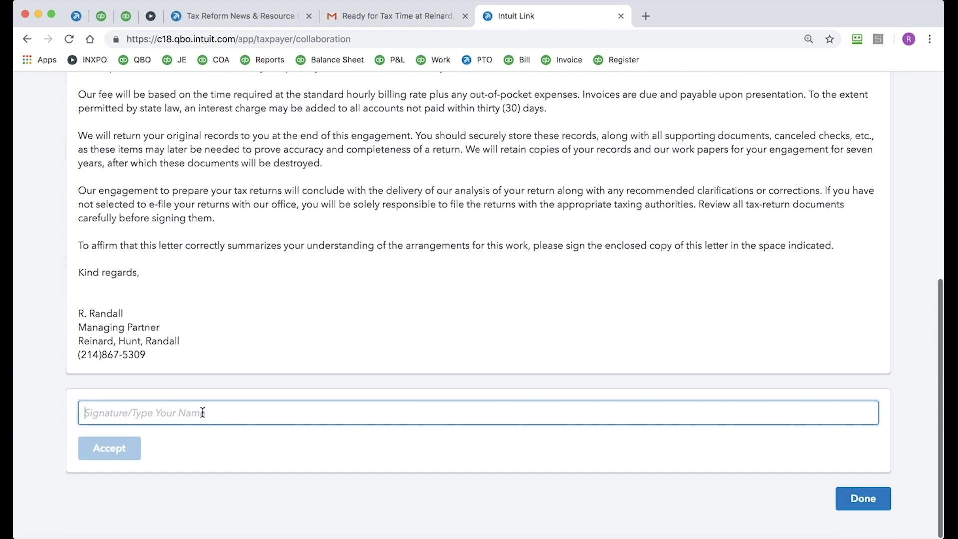
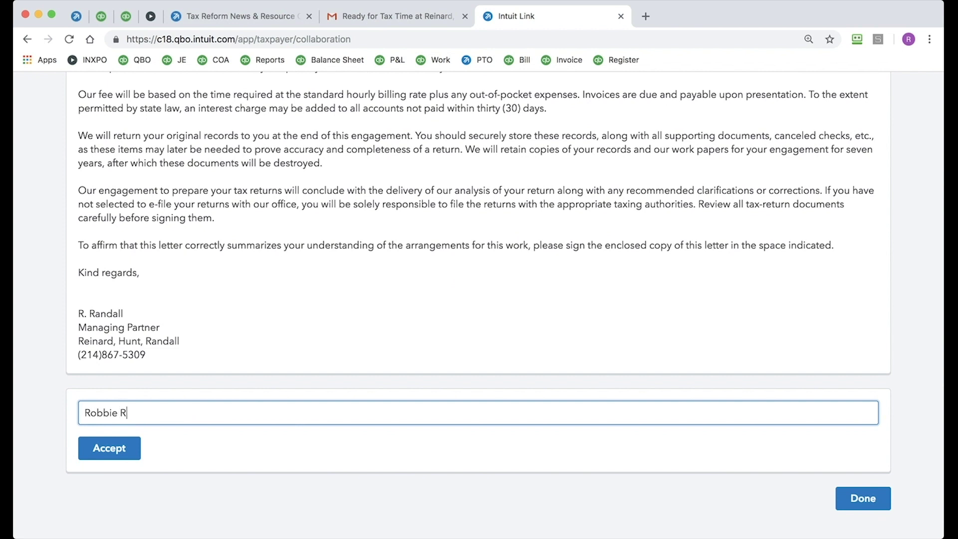
{"action": "left_click", "coordinate": [111, 448]}
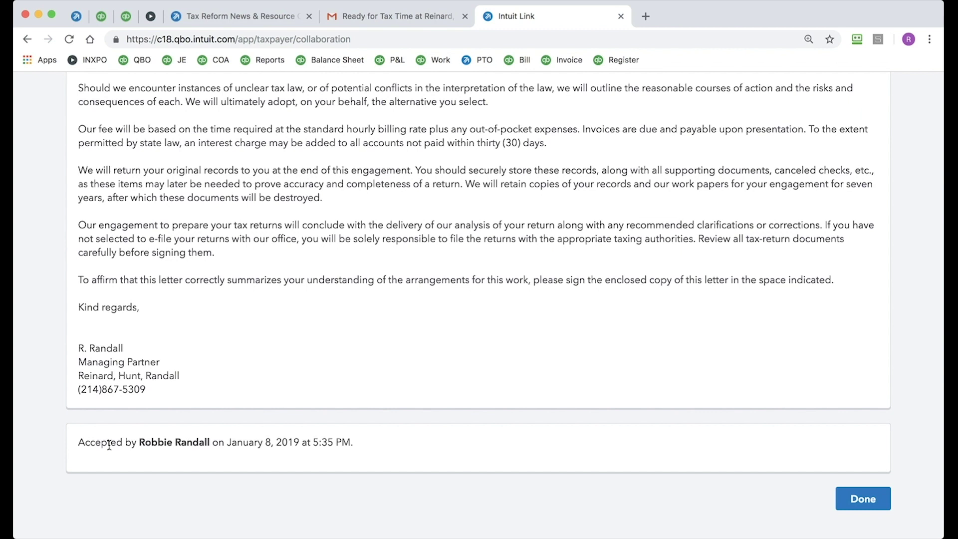
{"action": "left_click", "coordinate": [861, 498]}
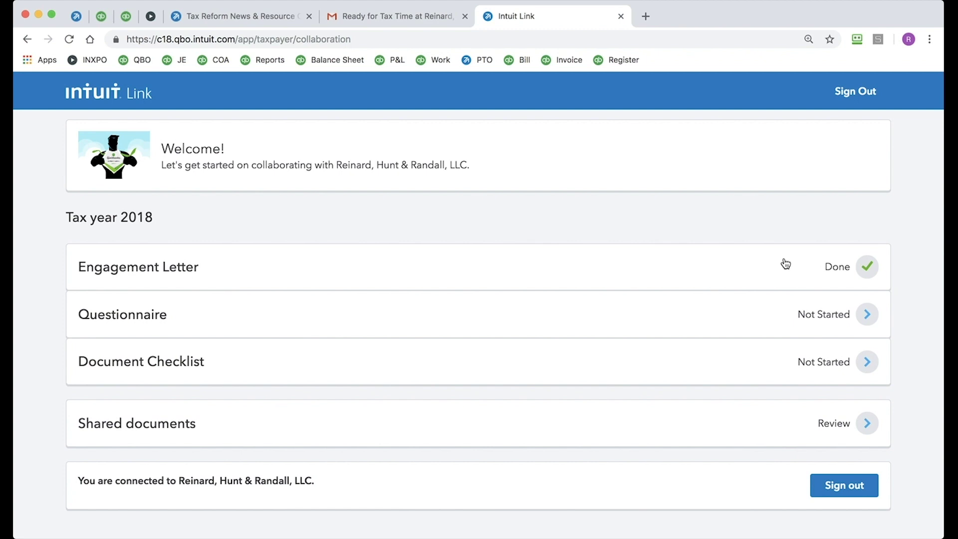
{"action": "left_click", "coordinate": [868, 314]}
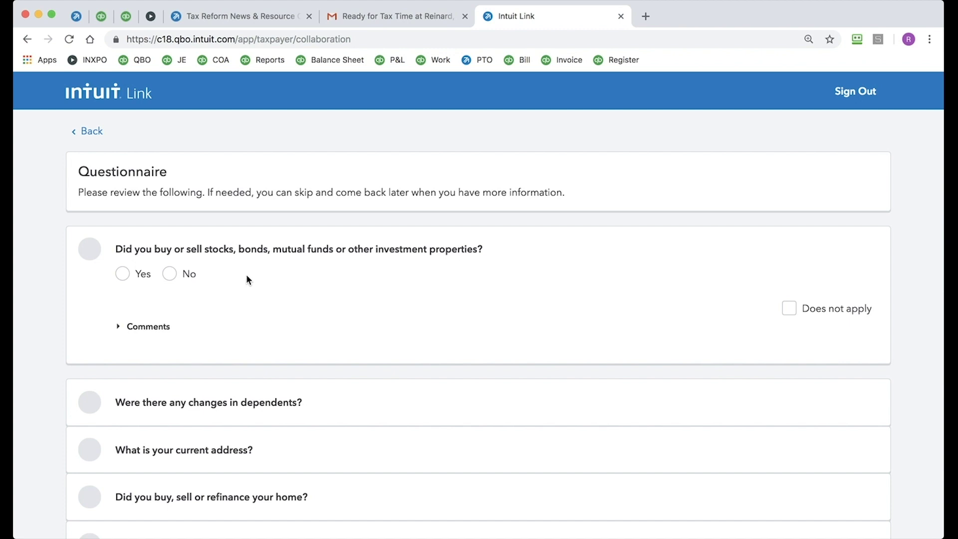
Step: Answer Yes to the investments question and post the comment 'Hey pro, here's the details...'
{"action": "left_click", "coordinate": [122, 273]}
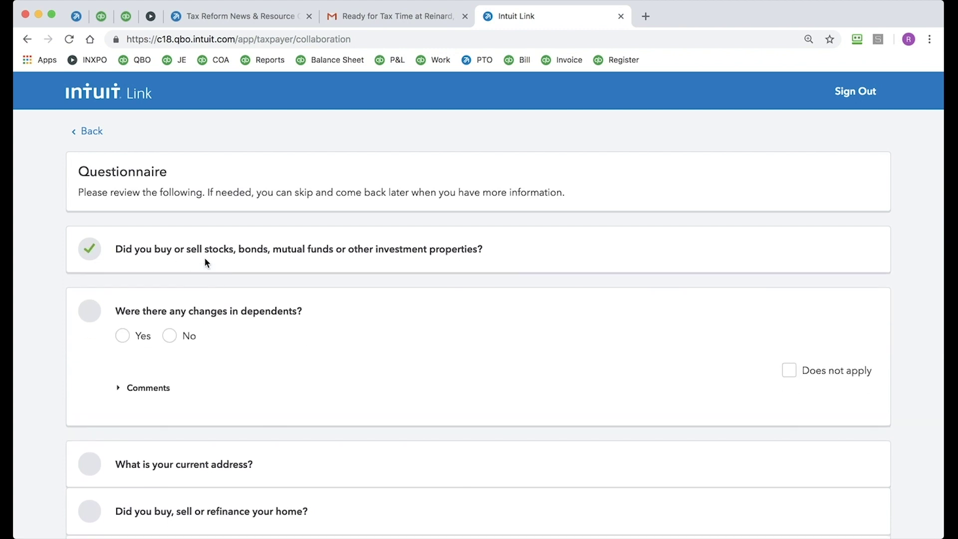
{"action": "left_click", "coordinate": [204, 258]}
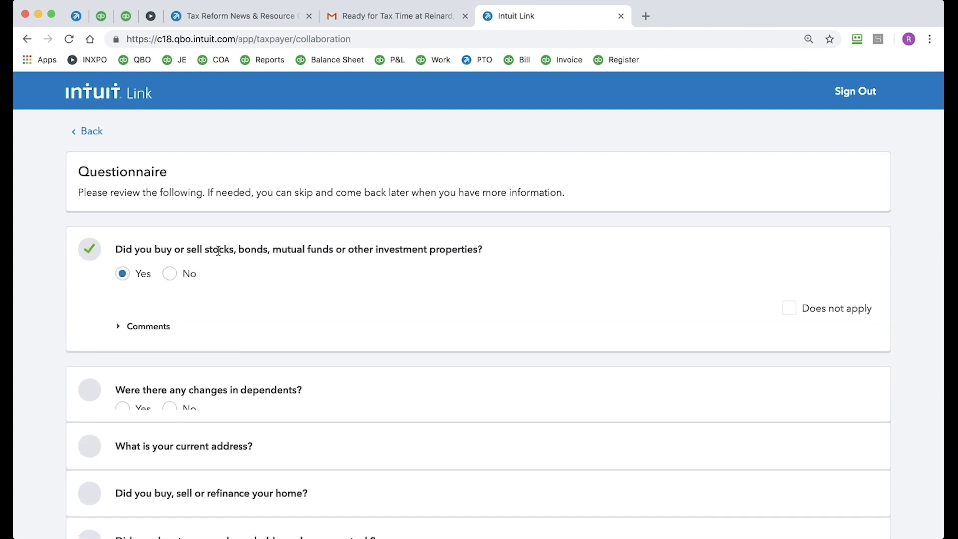
{"action": "left_click", "coordinate": [149, 327]}
{"action": "left_click", "coordinate": [176, 373]}
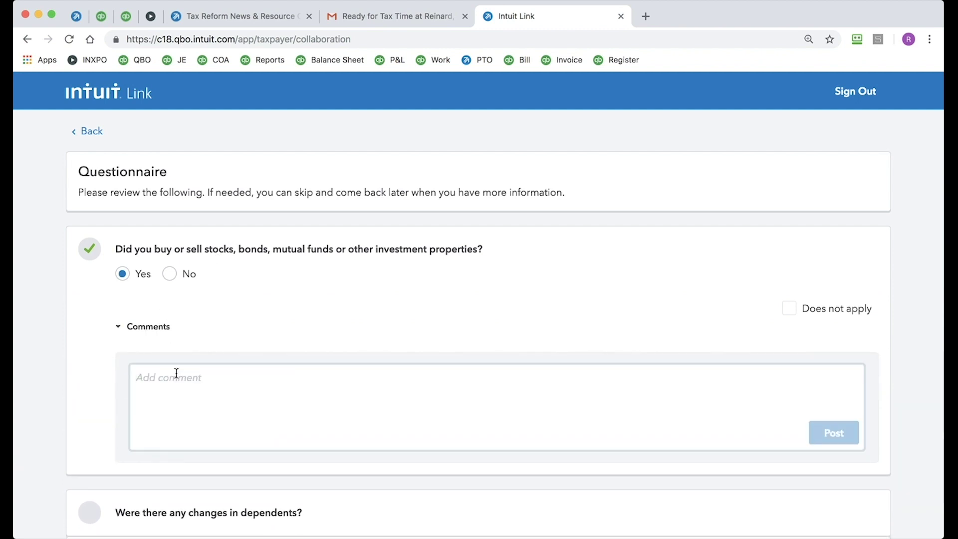
{"action": "type", "text": "Hey pro, here "}
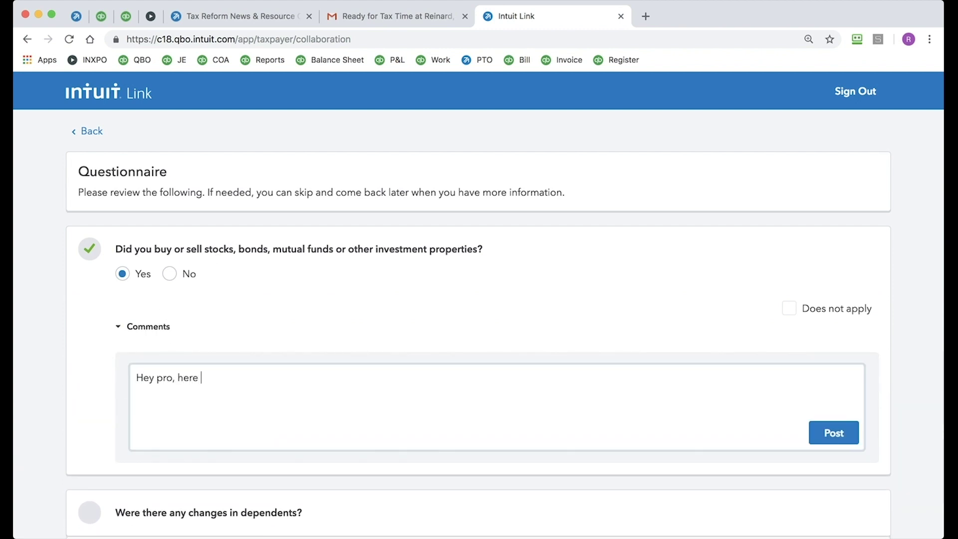
{"action": "type", "text": "s the details..."}
{"action": "left_click", "coordinate": [845, 437]}
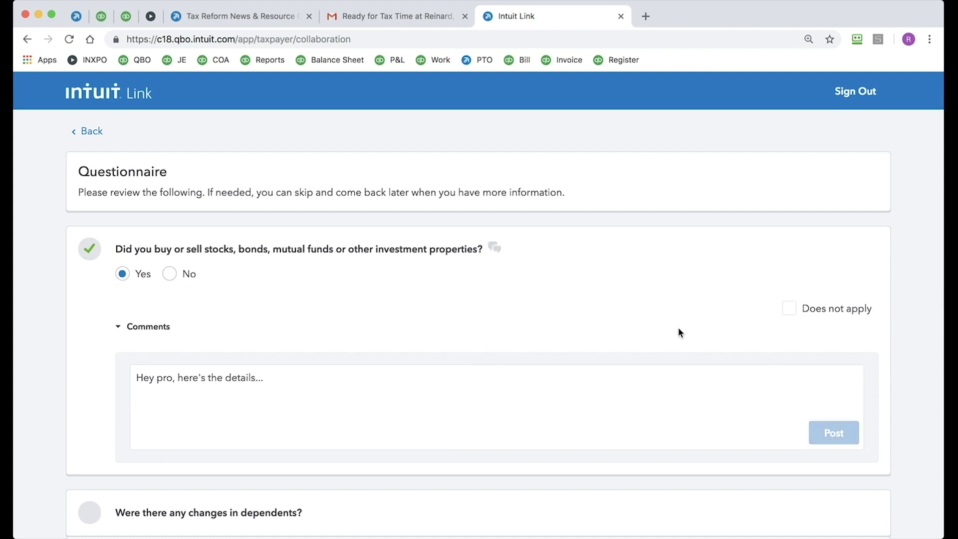
{"action": "scroll", "coordinate": [677, 327], "scroll_direction": "down", "scroll_amount": 5}
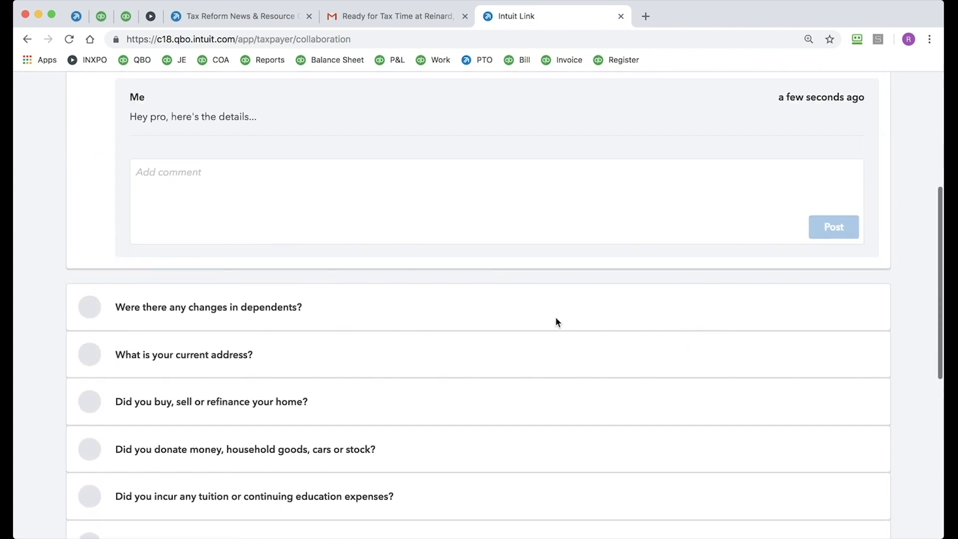
Step: Answer No to the dependents question and close the questionnaire at 2/13 answered
{"action": "left_click", "coordinate": [220, 311]}
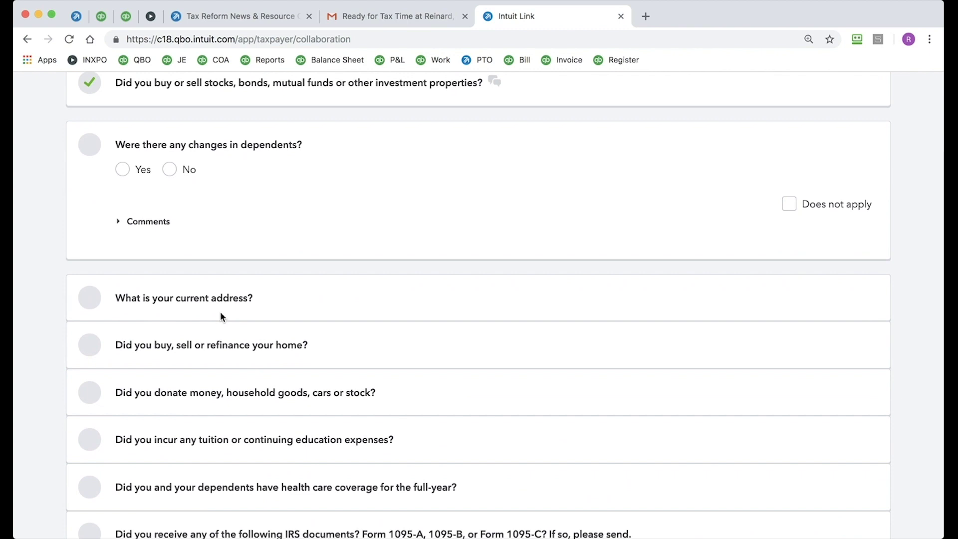
{"action": "left_click", "coordinate": [169, 169]}
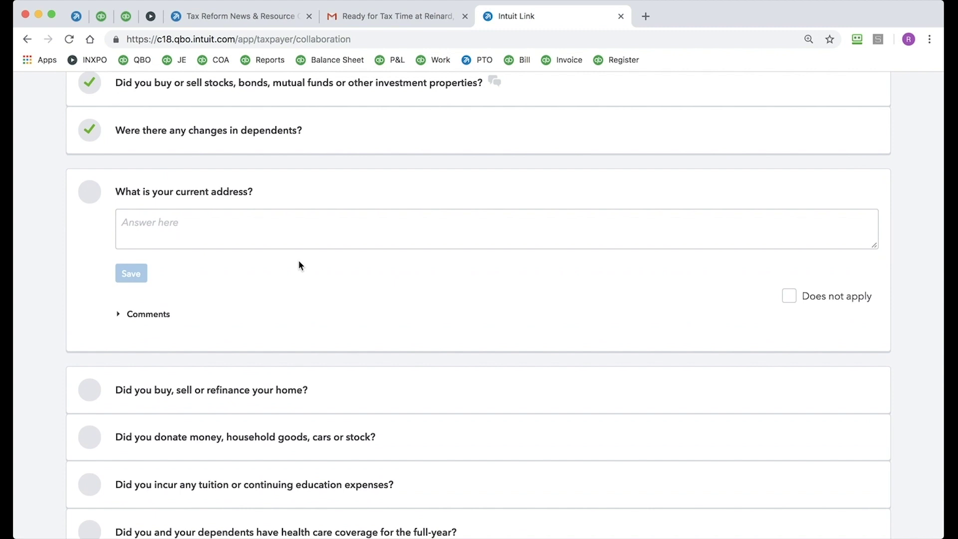
{"action": "scroll", "coordinate": [300, 264], "scroll_direction": "down", "scroll_amount": 7}
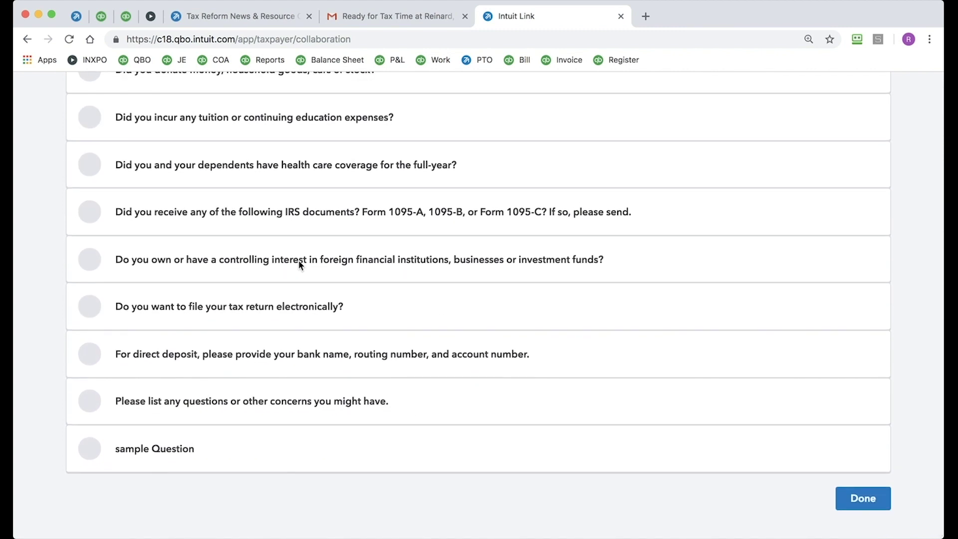
{"action": "left_click", "coordinate": [860, 493]}
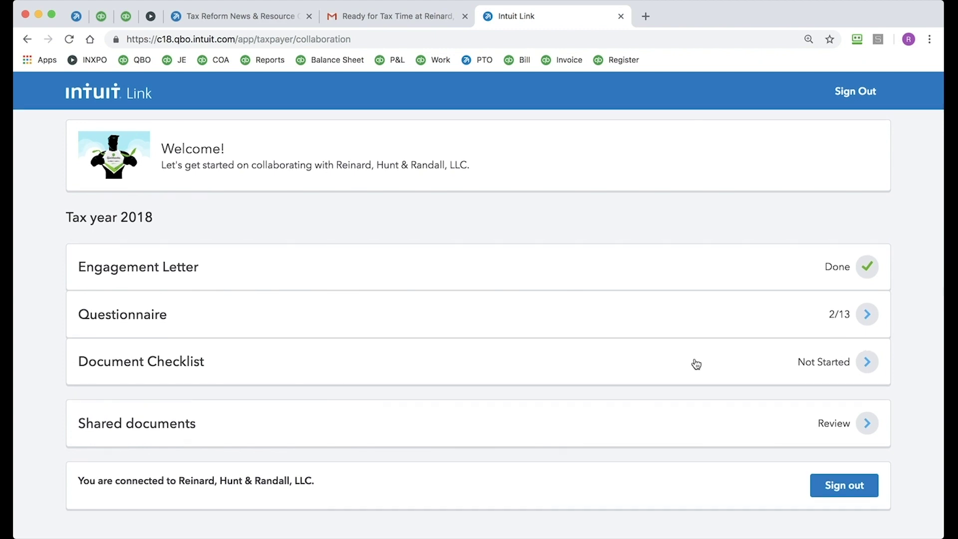
Step: Open the Document Checklist and bring up the Add your W-2 sharing options
{"action": "left_click", "coordinate": [868, 363]}
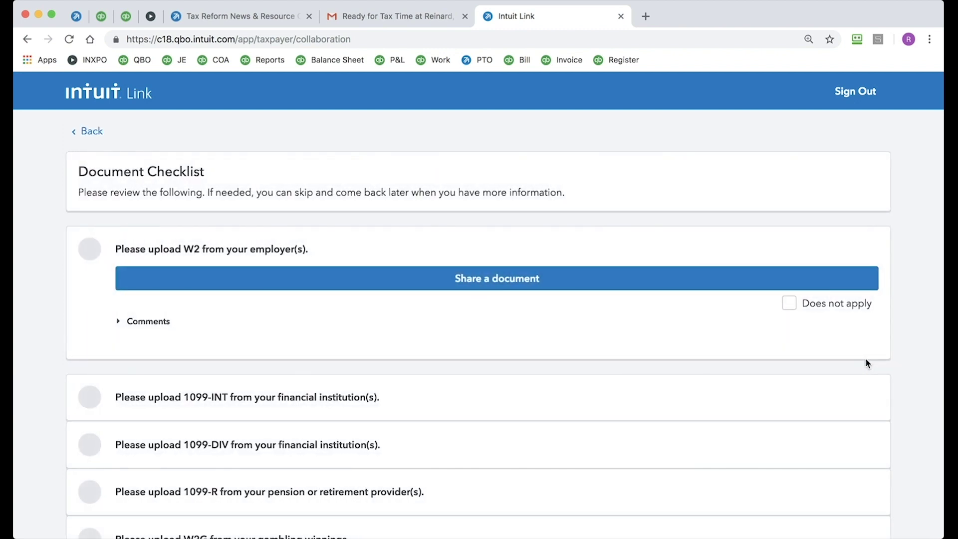
{"action": "scroll", "coordinate": [864, 358], "scroll_direction": "down", "scroll_amount": 1}
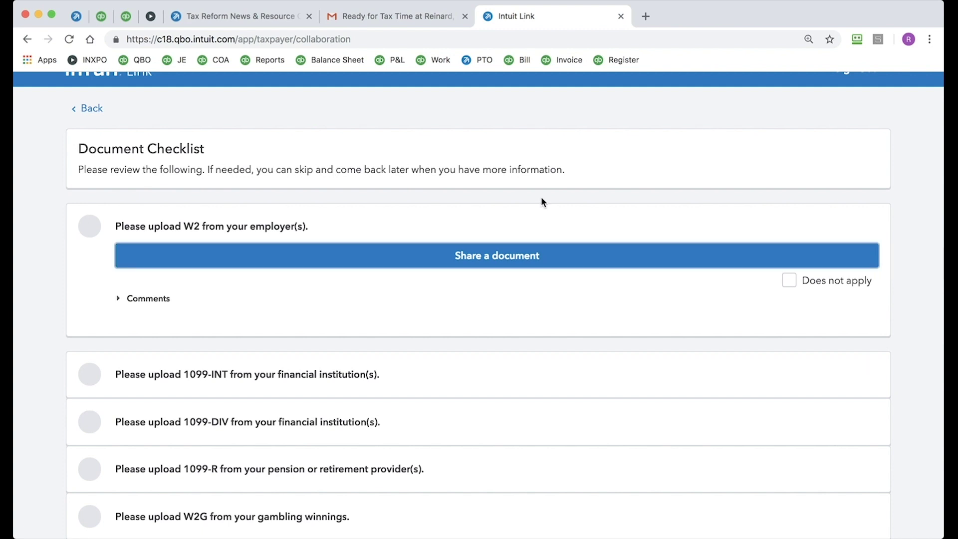
{"action": "left_click", "coordinate": [503, 257]}
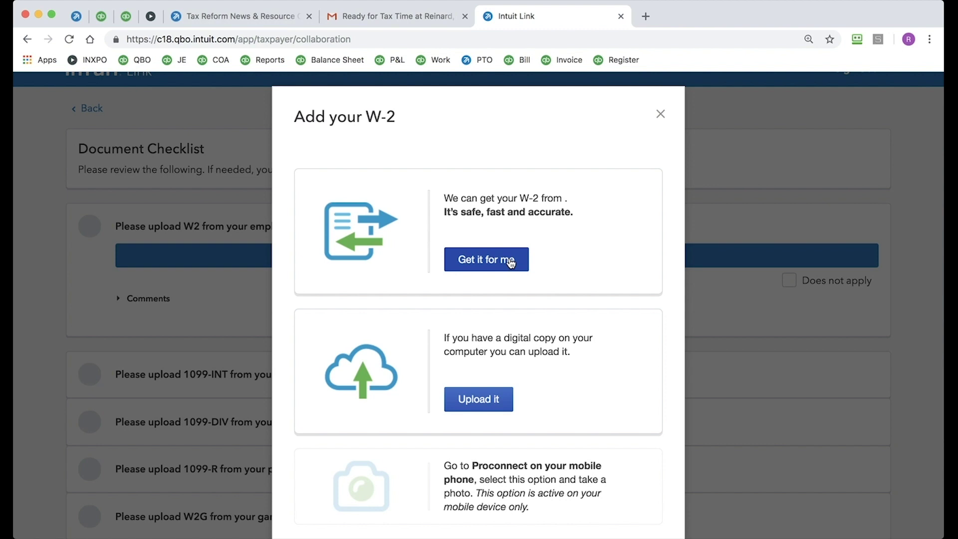
{"action": "scroll", "coordinate": [510, 263], "scroll_direction": "down", "scroll_amount": 2}
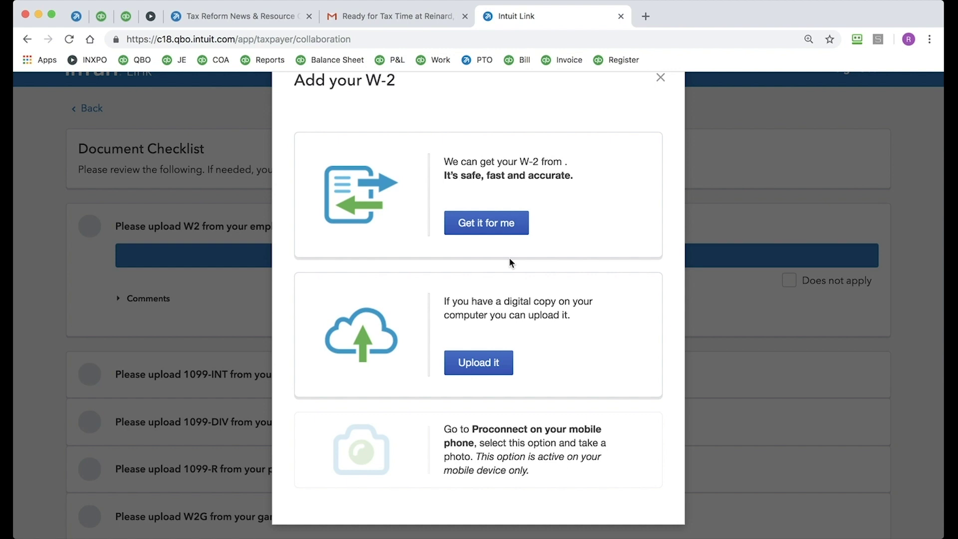
{"action": "scroll", "coordinate": [524, 466], "scroll_direction": "down", "scroll_amount": 3}
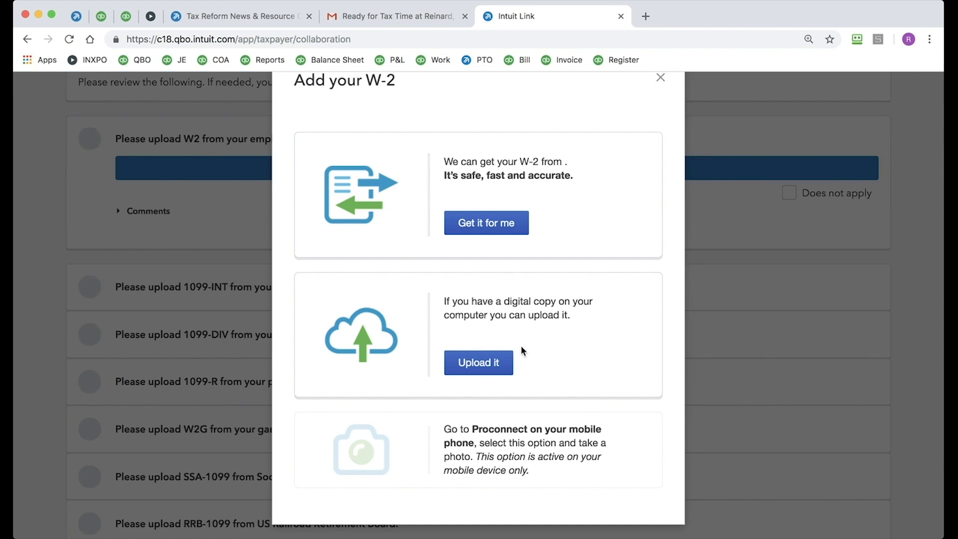
{"action": "scroll", "coordinate": [524, 344], "scroll_direction": "up", "scroll_amount": 1}
{"action": "left_click", "coordinate": [659, 113]}
Step: Mark SSA-1099 as Does not apply and finish the checklist at 1/23
{"action": "scroll", "coordinate": [487, 284], "scroll_direction": "down", "scroll_amount": 5}
{"action": "left_click", "coordinate": [487, 284]}
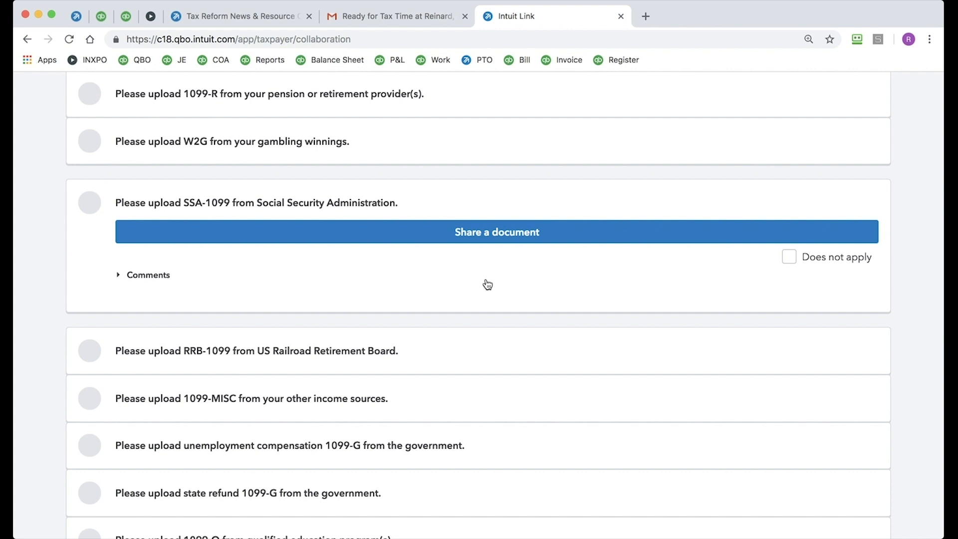
{"action": "left_click", "coordinate": [788, 258]}
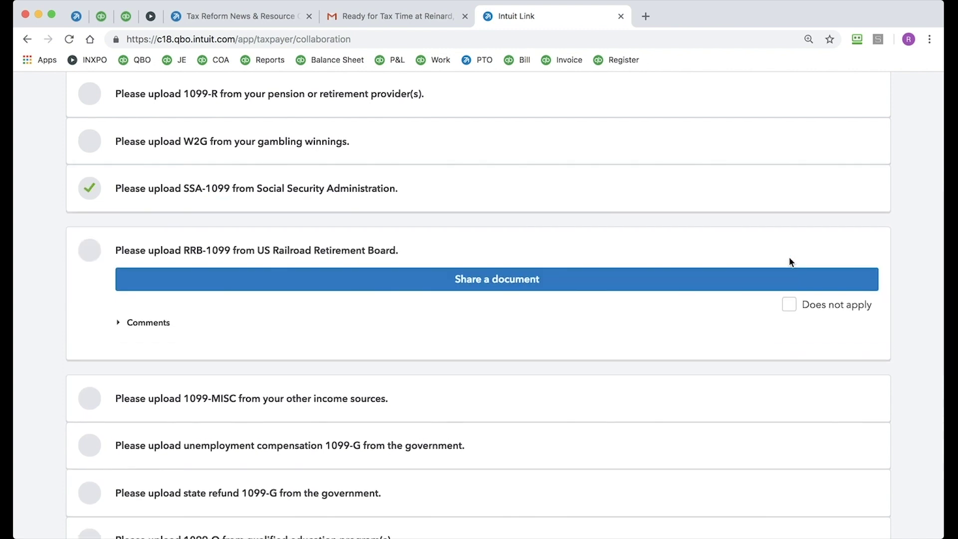
{"action": "scroll", "coordinate": [790, 260], "scroll_direction": "down", "scroll_amount": 6}
{"action": "scroll", "coordinate": [788, 257], "scroll_direction": "down", "scroll_amount": 5}
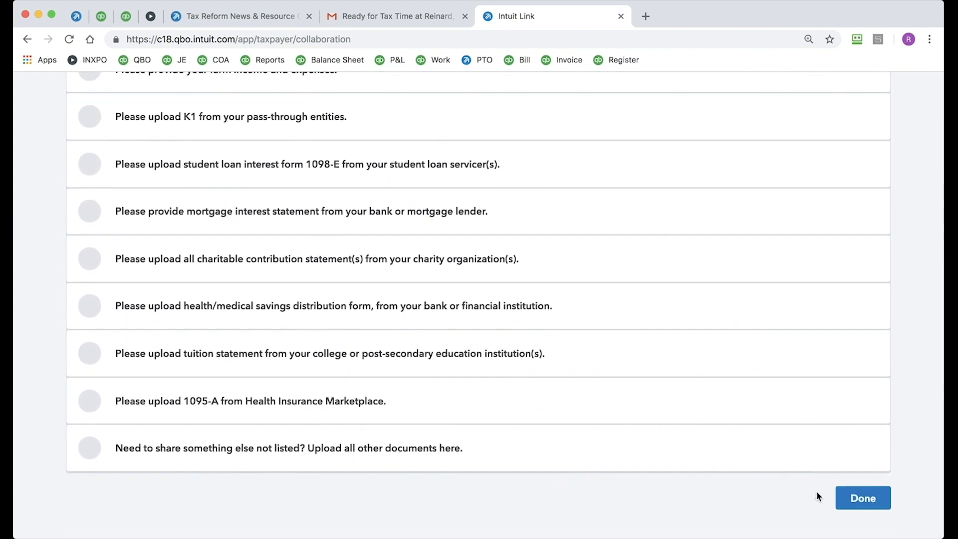
{"action": "left_click", "coordinate": [865, 501]}
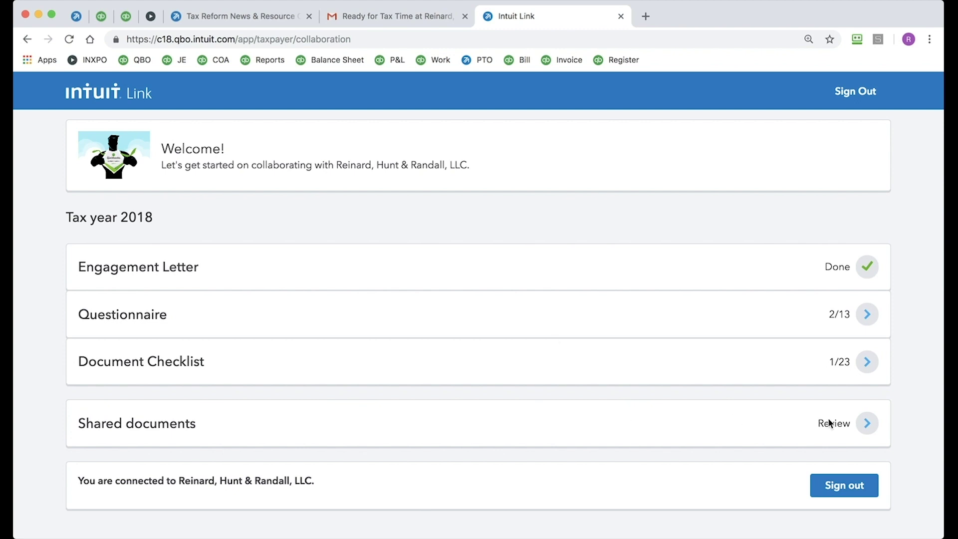
{"action": "left_click", "coordinate": [867, 423]}
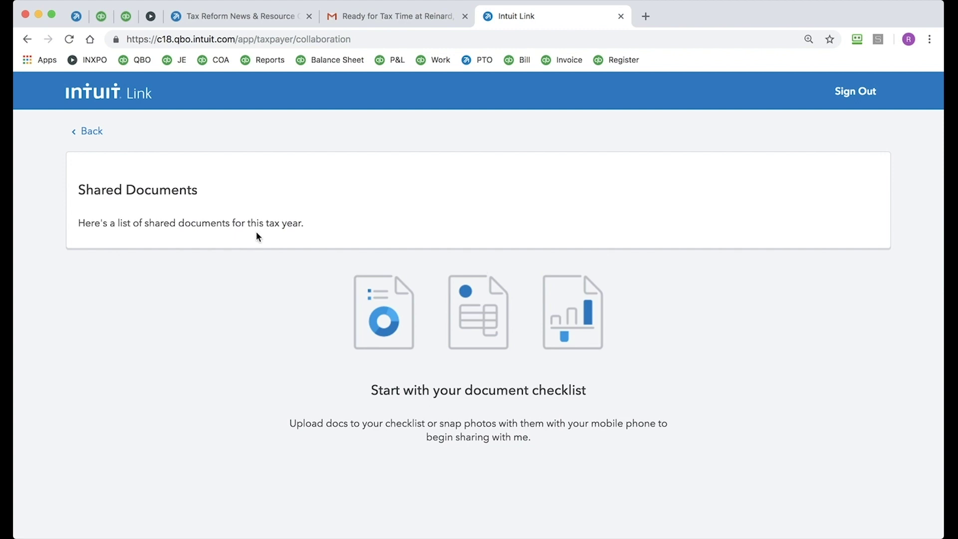
Step: Leave the empty Shared Documents page and return to the Tax year 2018 overview
{"action": "left_click", "coordinate": [92, 131]}
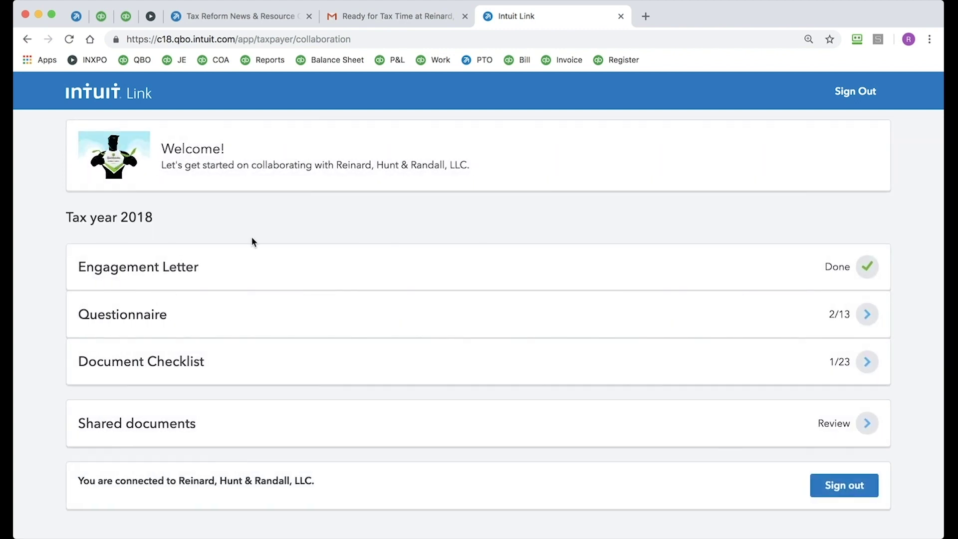